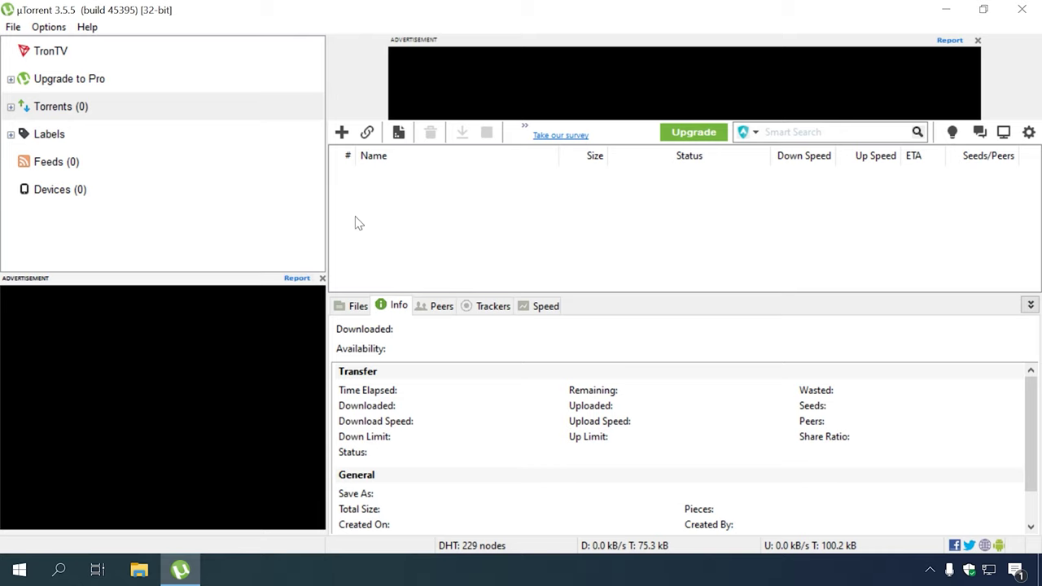
# - Start creating a new torrent with the books archive on the Additional (D:) drive as its source file
pyautogui.click(13, 27)
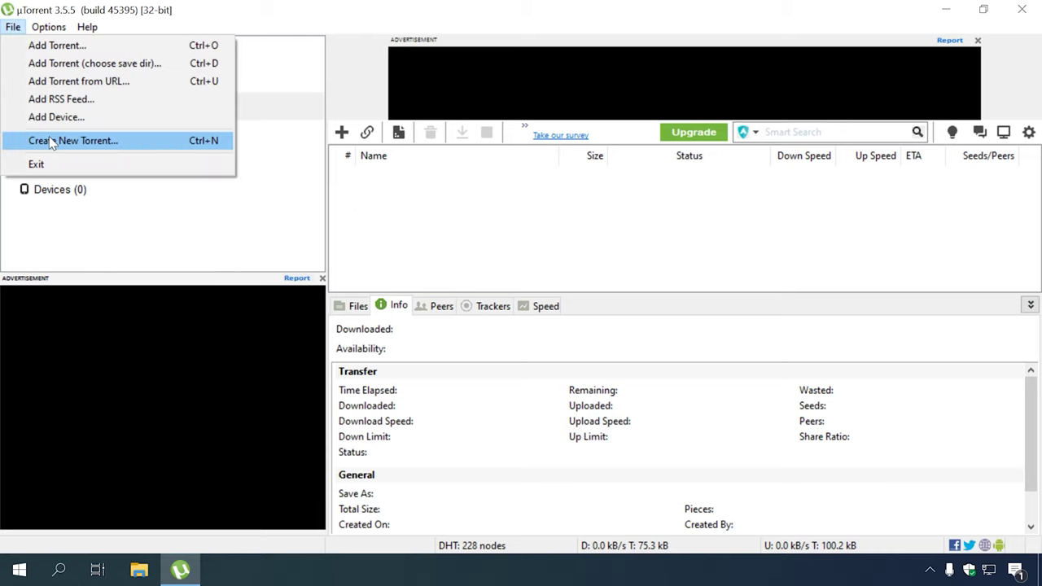
pyautogui.click(173, 143)
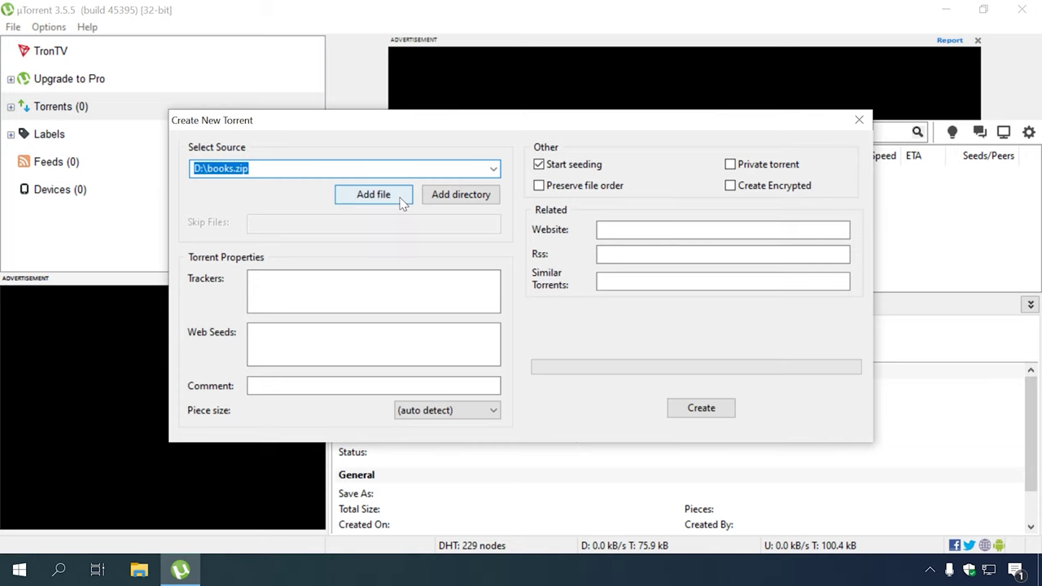
pyautogui.click(350, 196)
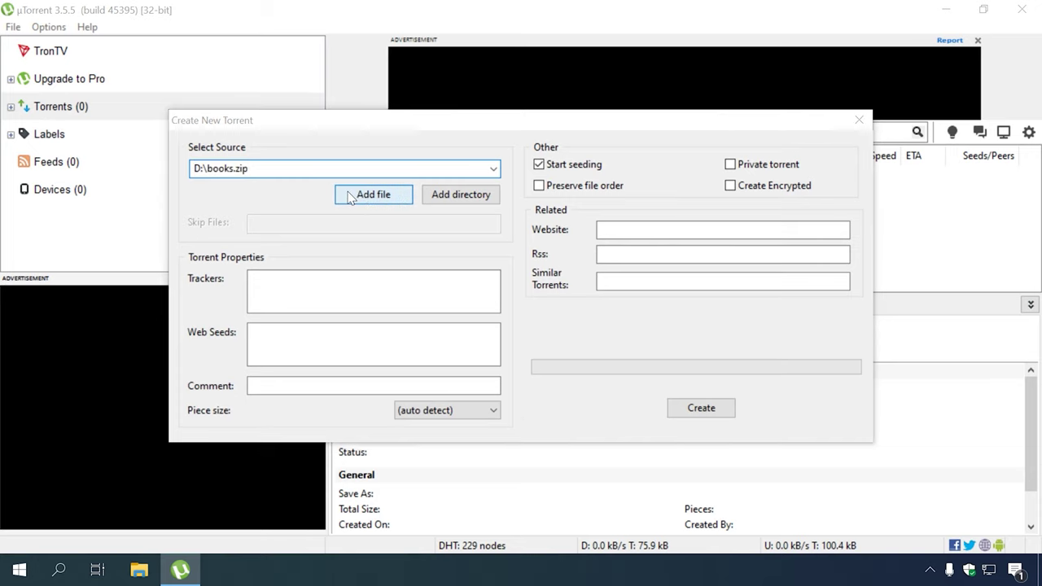
pyautogui.click(224, 382)
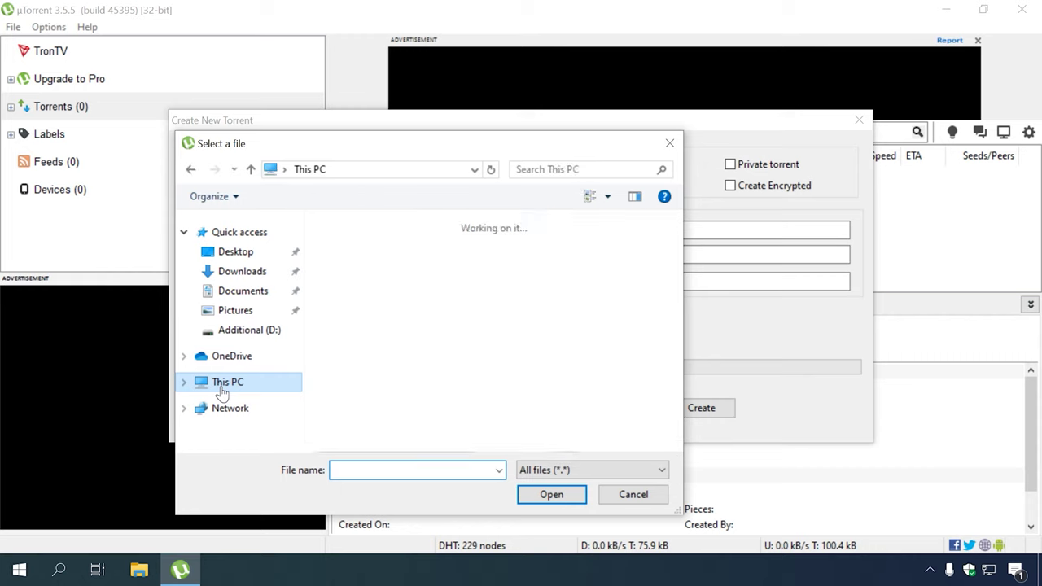
pyautogui.scroll(-5, 403, 365)
pyautogui.doubleClick(403, 346)
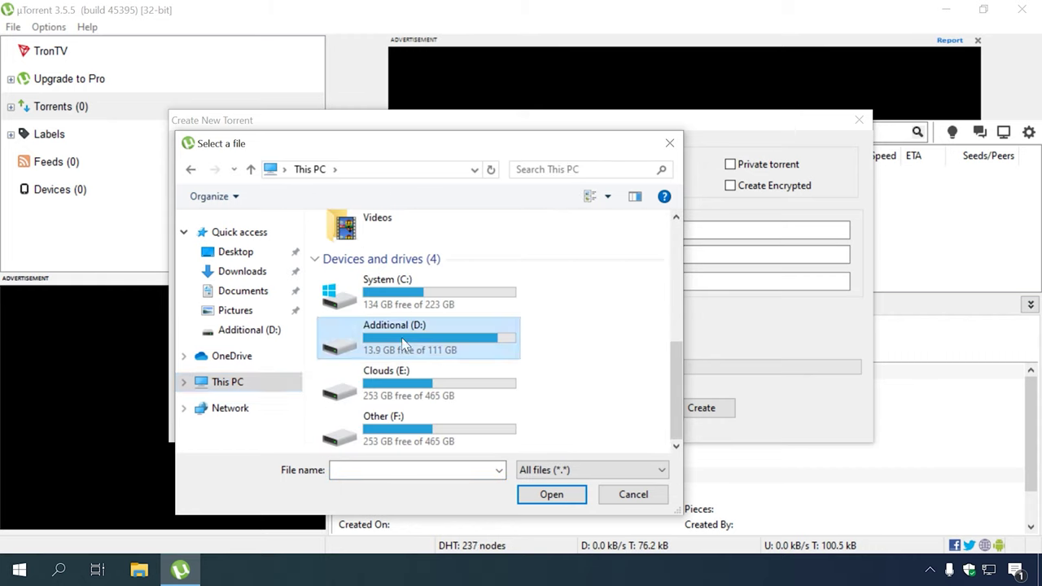
pyautogui.click(361, 346)
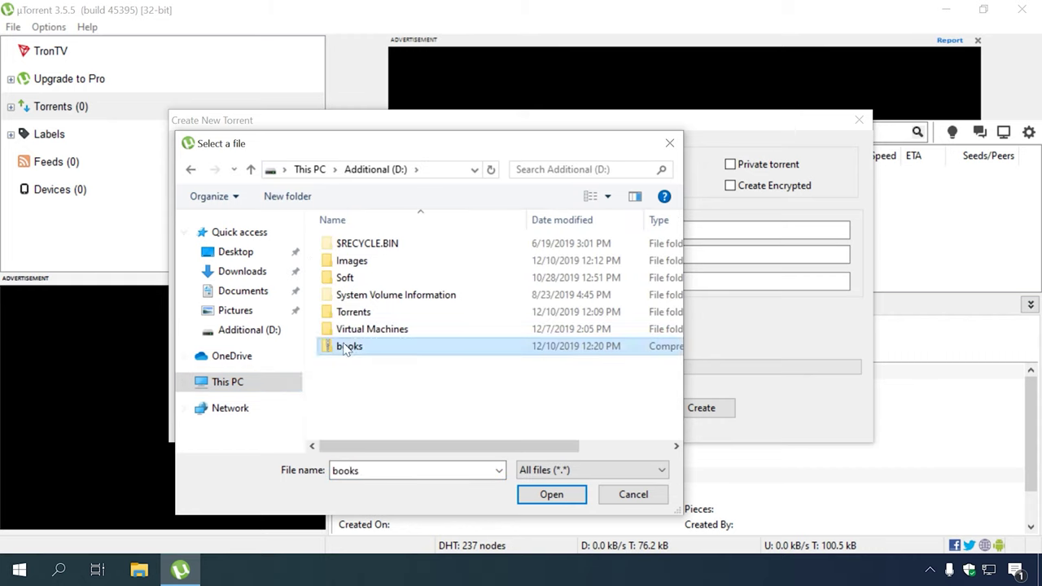
pyautogui.click(558, 494)
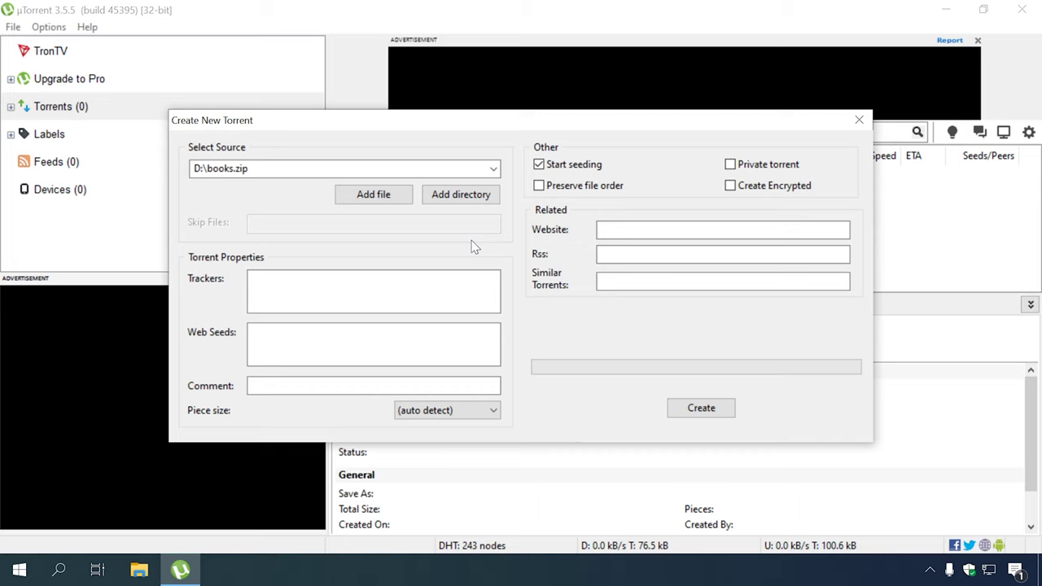
# - Create the torrent without trackers, saving it as books.zip in the Torrents folder on the D: drive
pyautogui.click(700, 410)
pyautogui.doubleClick(352, 313)
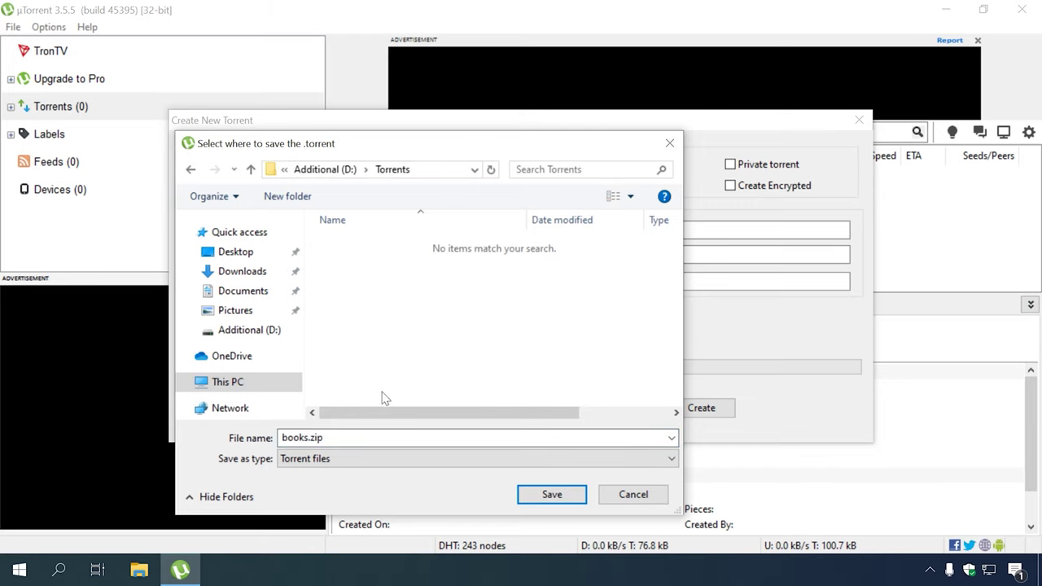
pyautogui.click(552, 497)
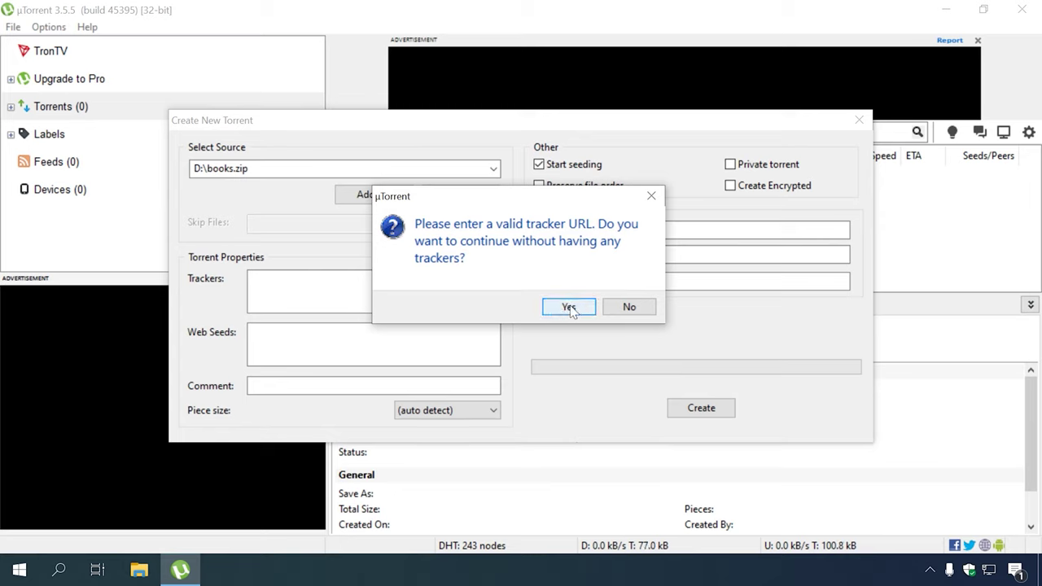
pyautogui.click(568, 306)
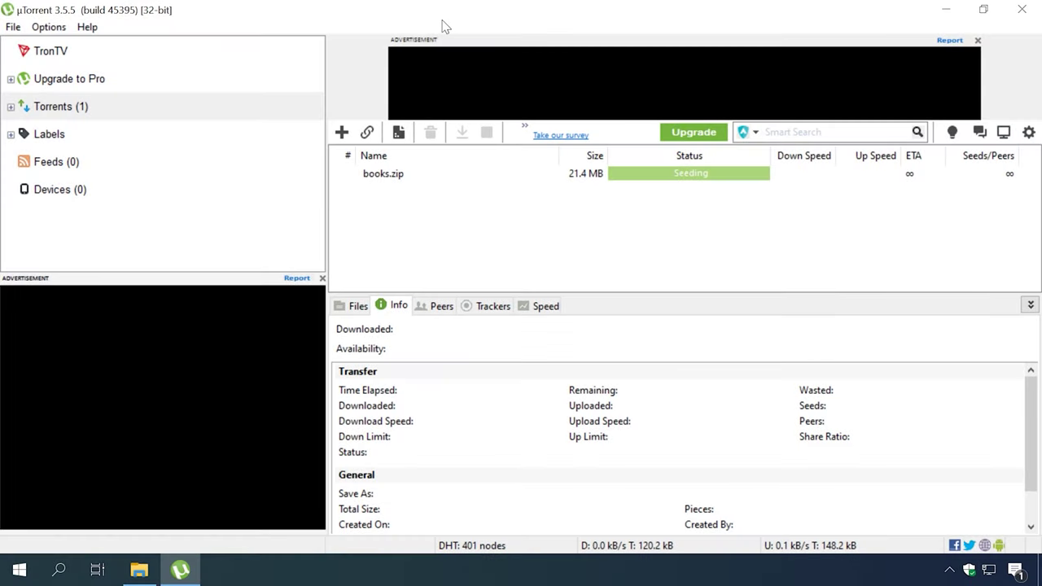
# - Add the books.zip torrent from the Torrents folder and agree to load the trackers from it
pyautogui.click(15, 30)
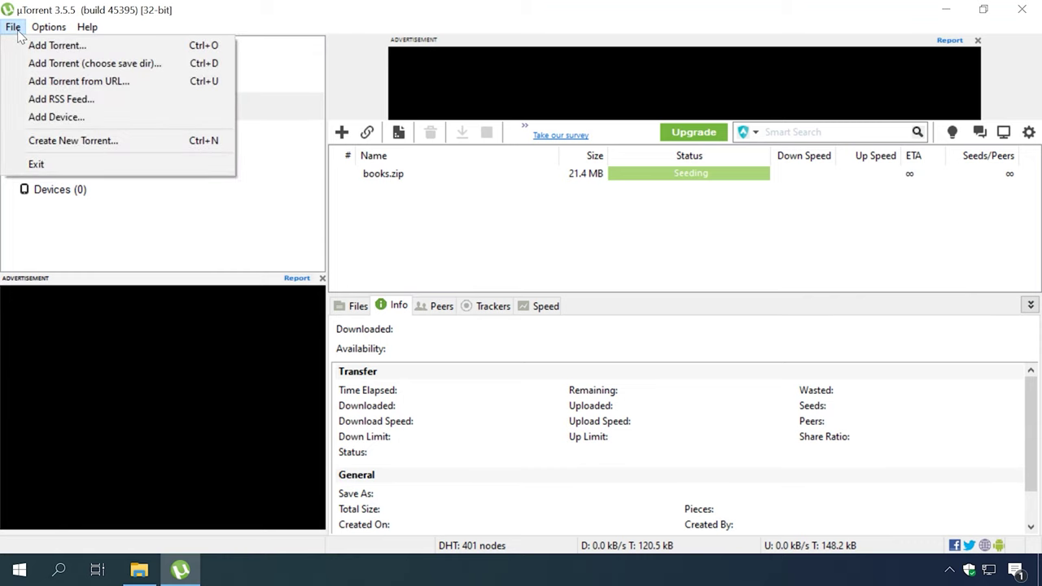
pyautogui.click(140, 47)
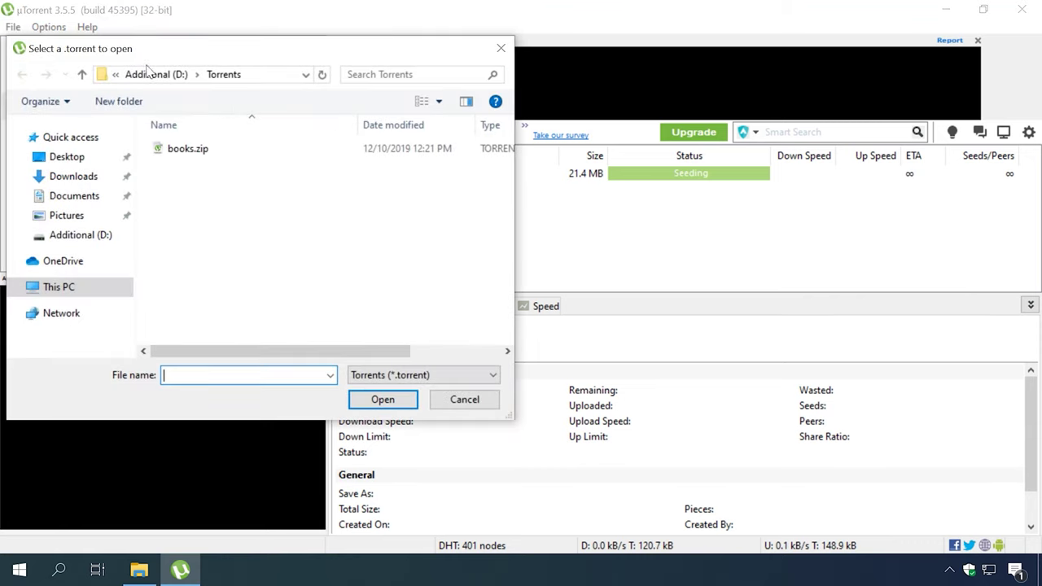
pyautogui.click(163, 150)
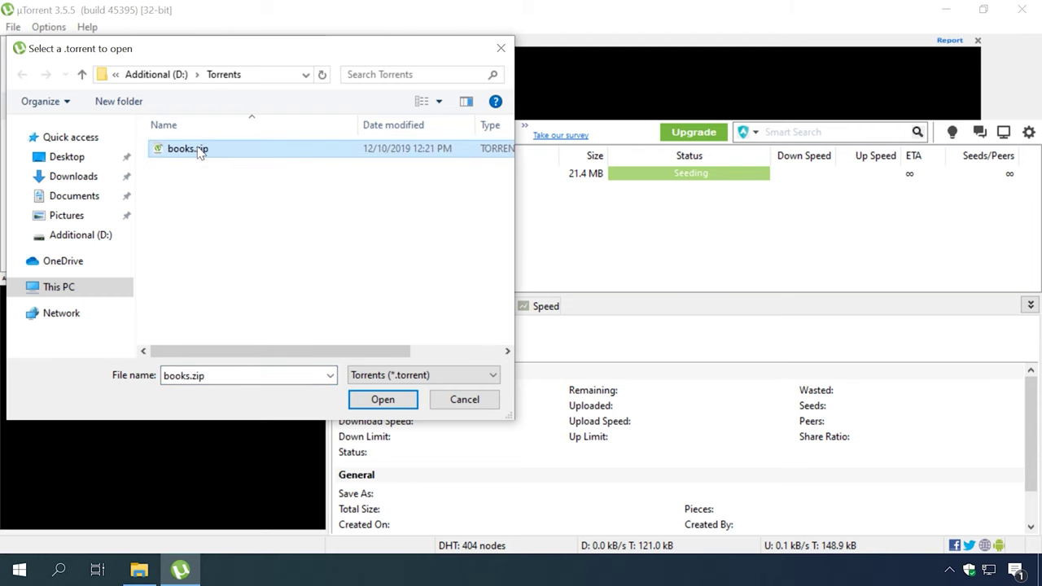
pyautogui.click(383, 399)
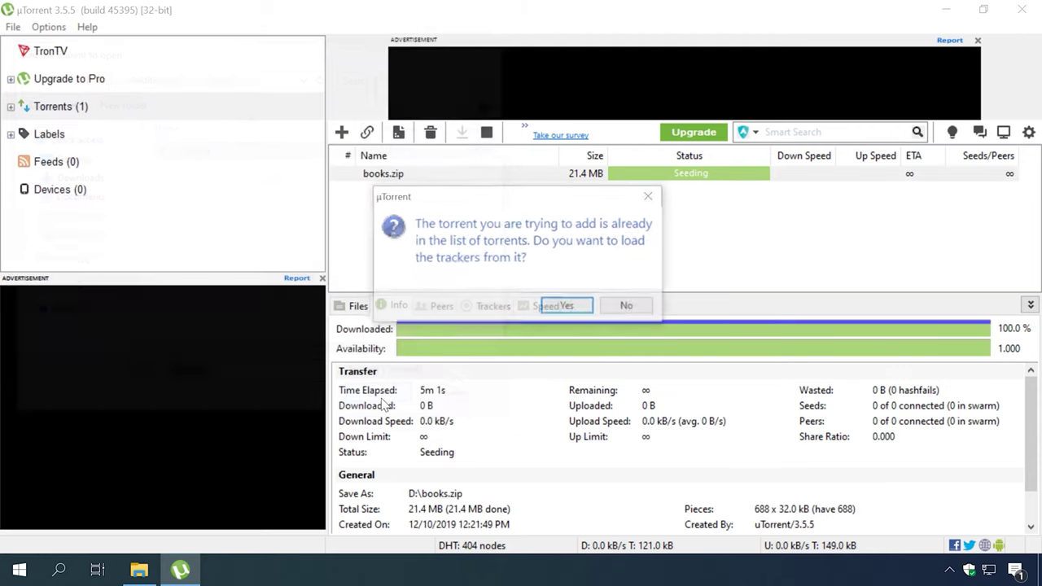
pyautogui.click(571, 310)
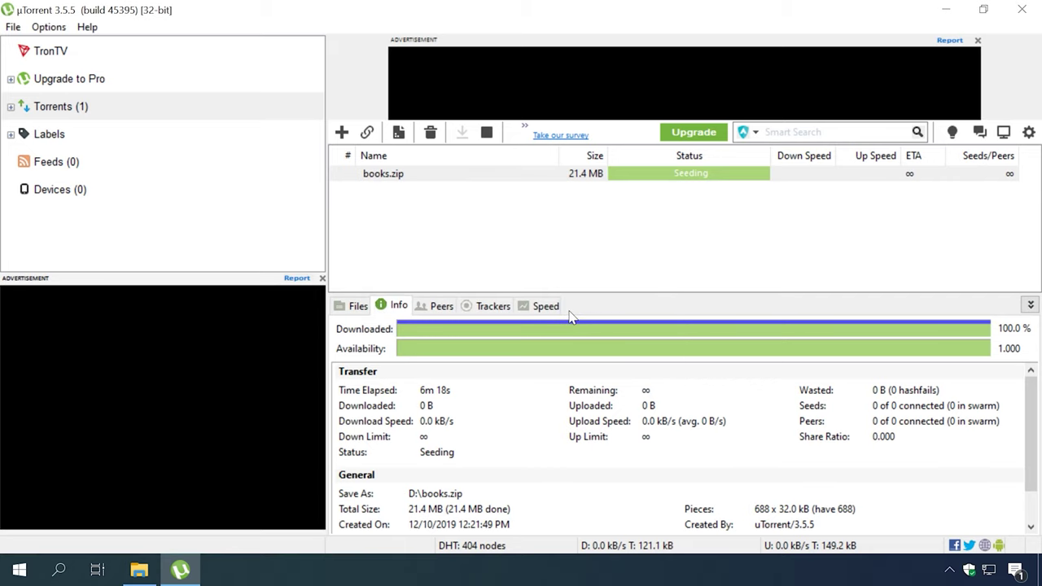
# - Force start seeding of the books.zip torrent and switch to File Explorer
pyautogui.rightClick(384, 179)
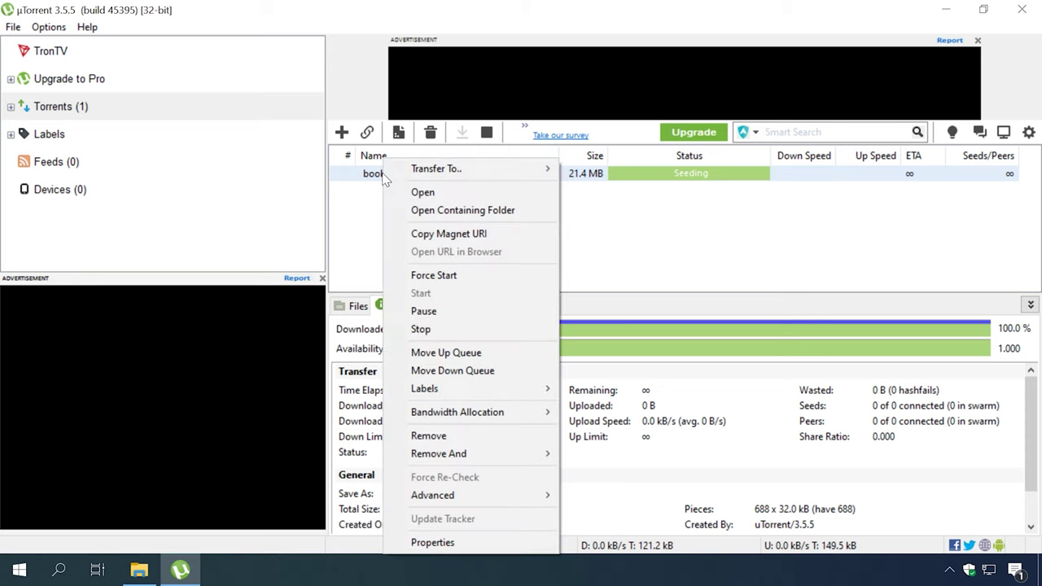
pyautogui.click(433, 277)
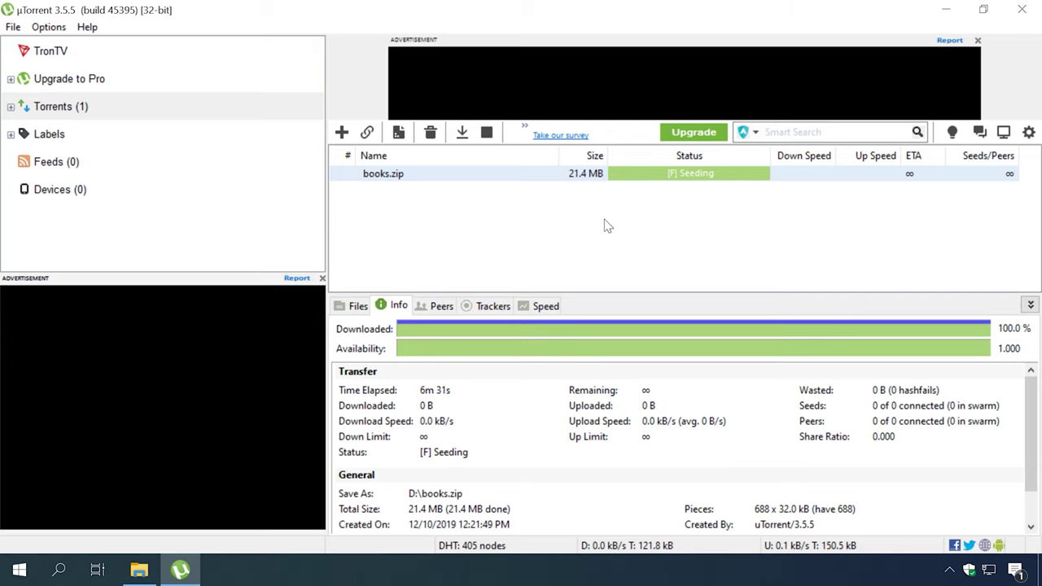
pyautogui.click(139, 569)
pyautogui.click(184, 120)
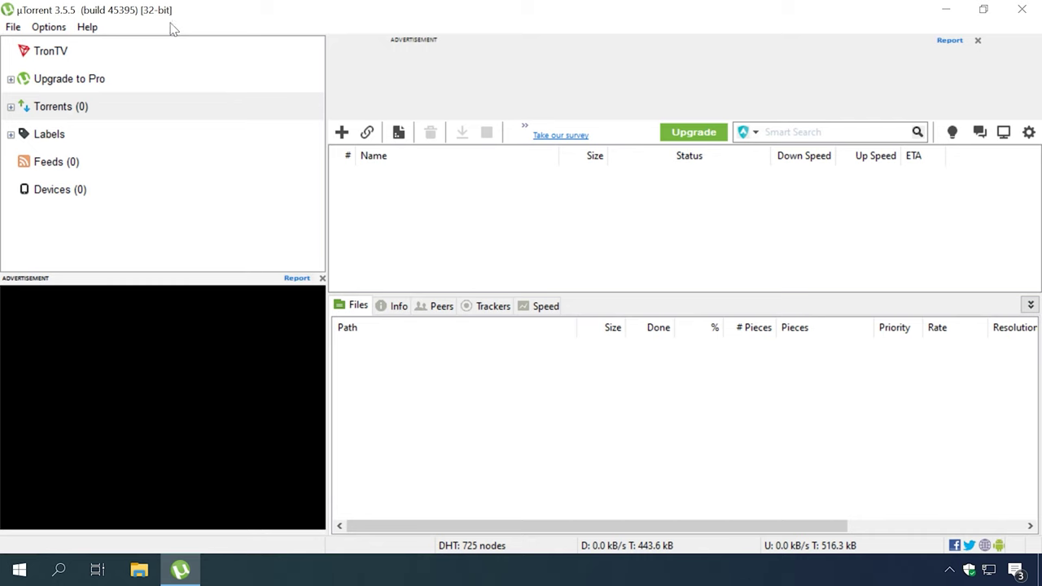
# - Add the books.zip torrent from the Desktop and start downloading it to the Downloads folder
pyautogui.click(13, 27)
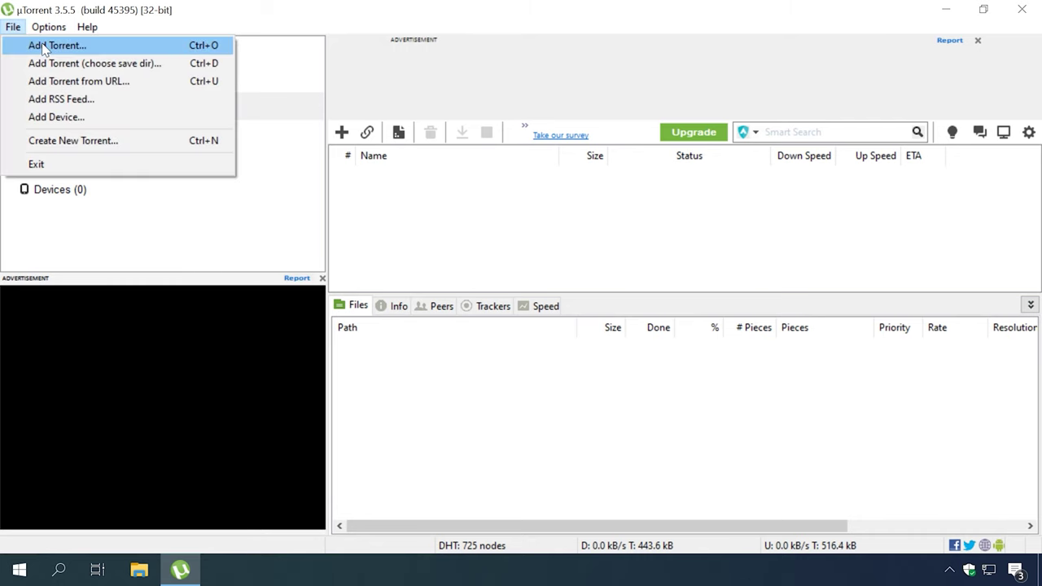
pyautogui.click(45, 46)
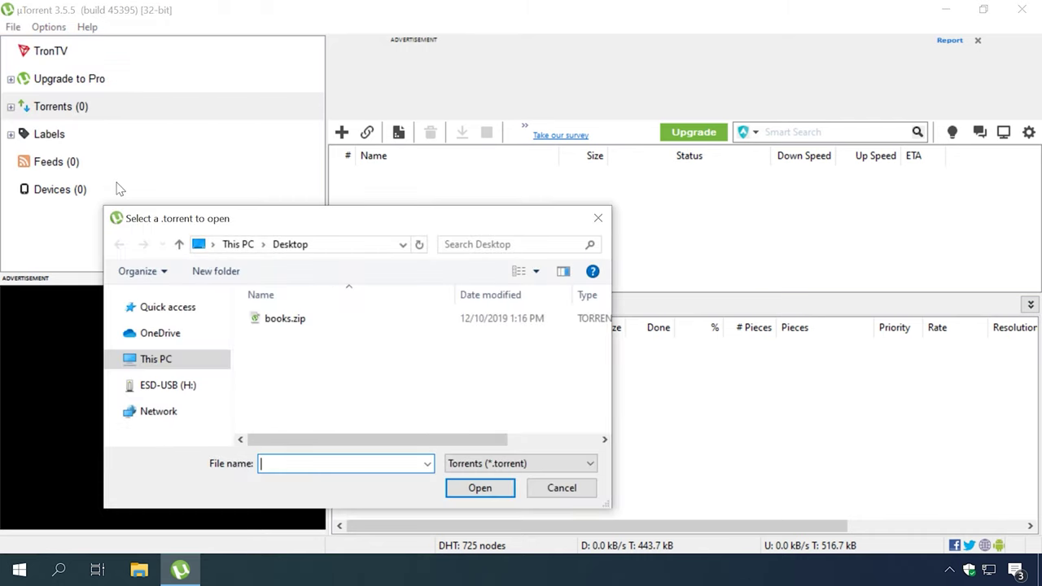
pyautogui.click(263, 321)
pyautogui.click(482, 490)
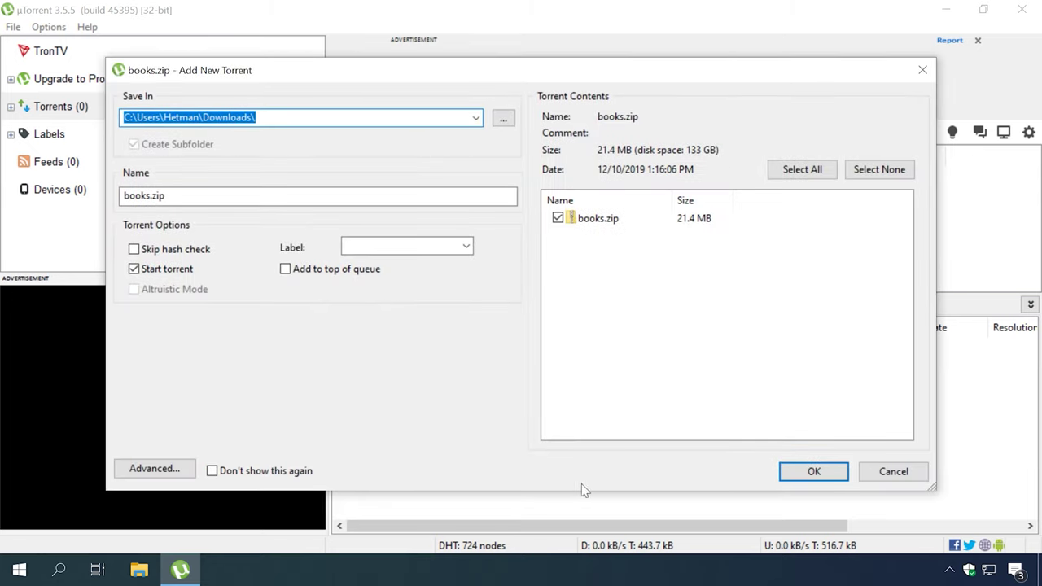
pyautogui.click(814, 472)
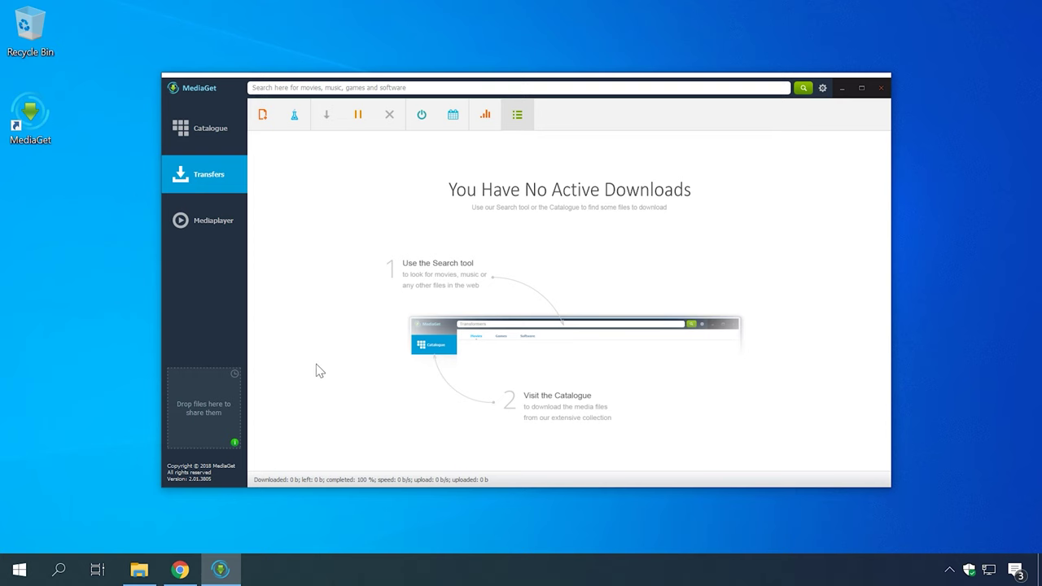
# - Share the books archive from the Additional (D:) drive in MediaGet under the share name books.zip
pyautogui.press('super+e')
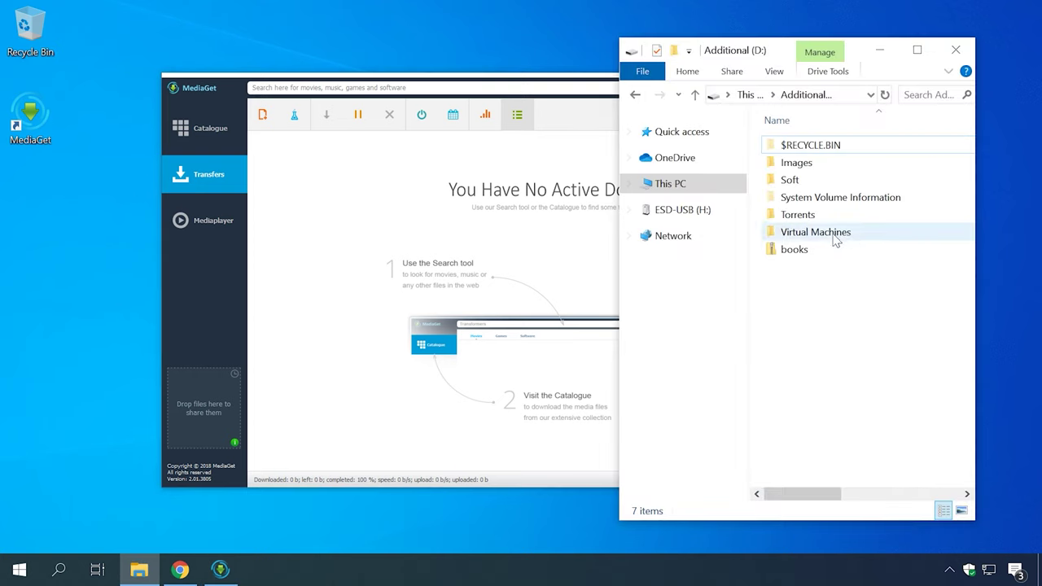
pyautogui.click(797, 252)
pyautogui.moveTo(798, 257); pyautogui.dragTo(197, 409)
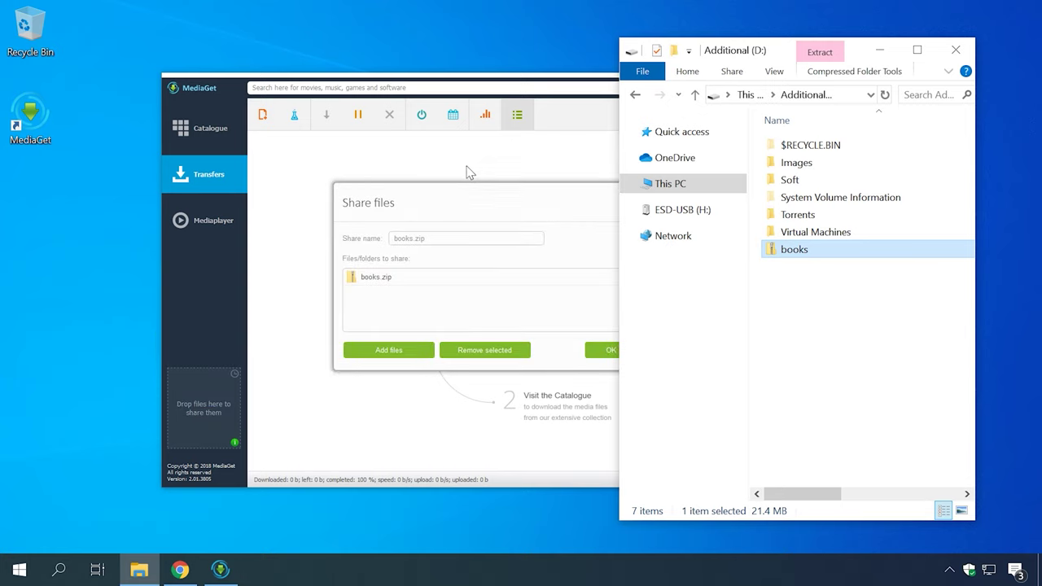
pyautogui.click(450, 210)
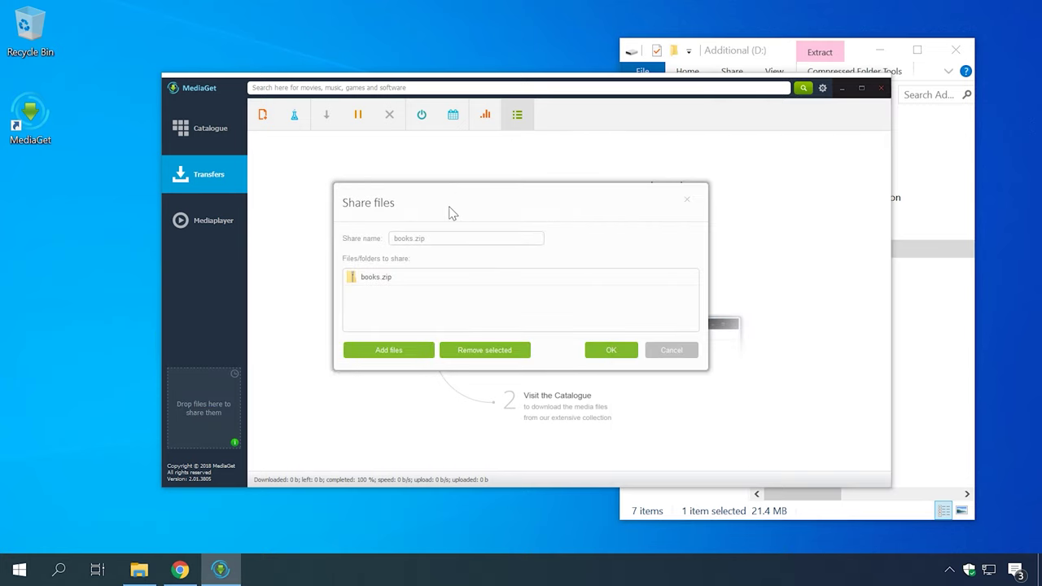
pyautogui.click(616, 352)
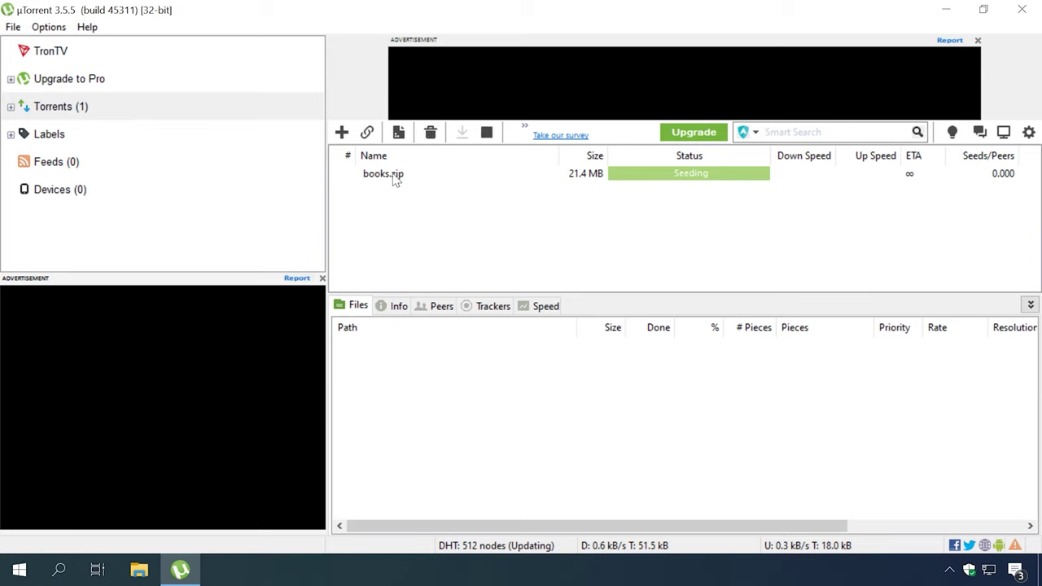
# - Stop seeding the books.zip torrent in µTorrent and deselect it
pyautogui.click(393, 174)
pyautogui.rightClick(393, 174)
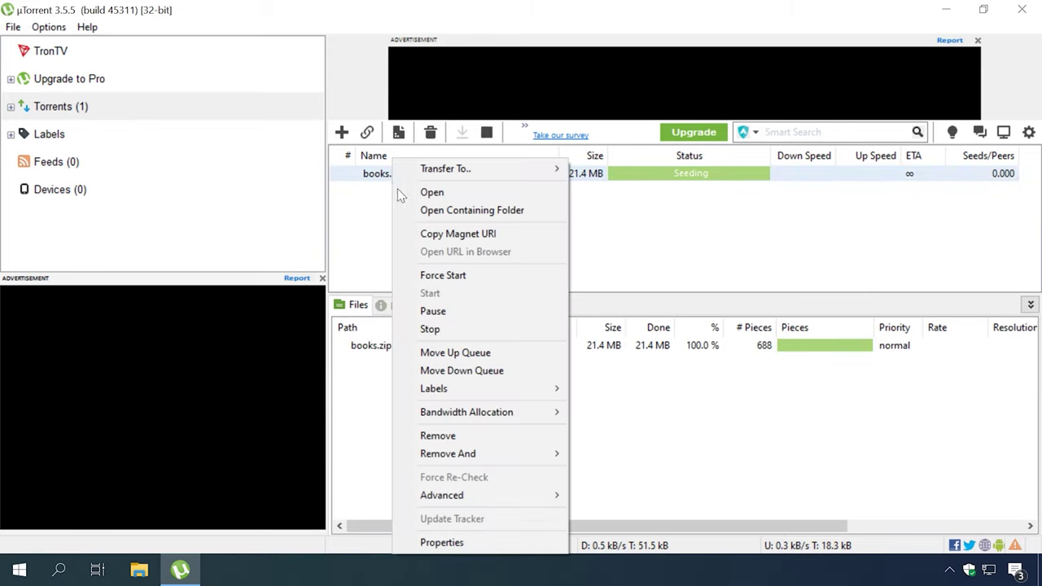
pyautogui.click(431, 328)
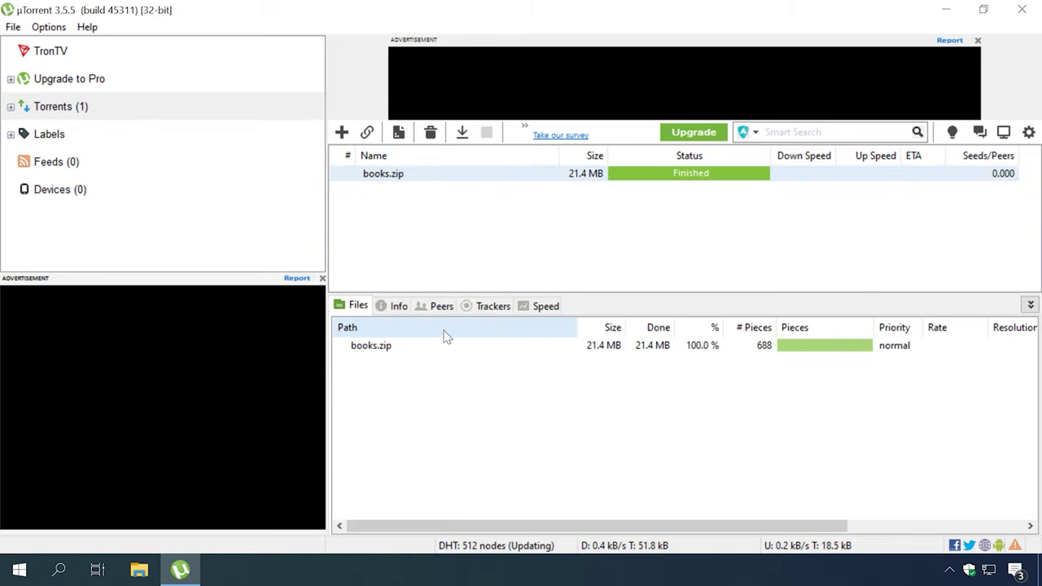
pyautogui.click(417, 257)
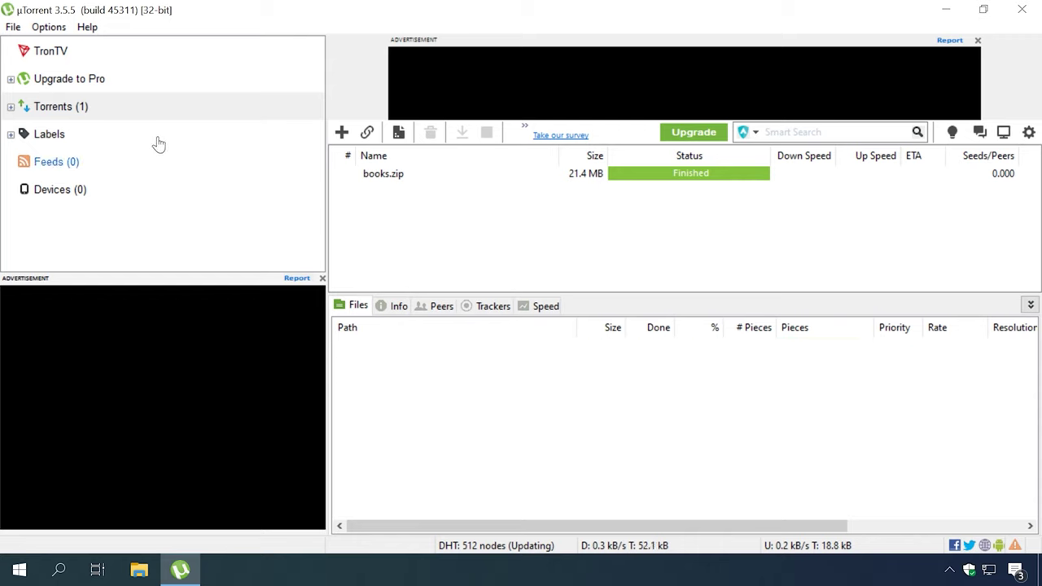
# - Exit the torrent client completely, confirming the exit
pyautogui.click(13, 28)
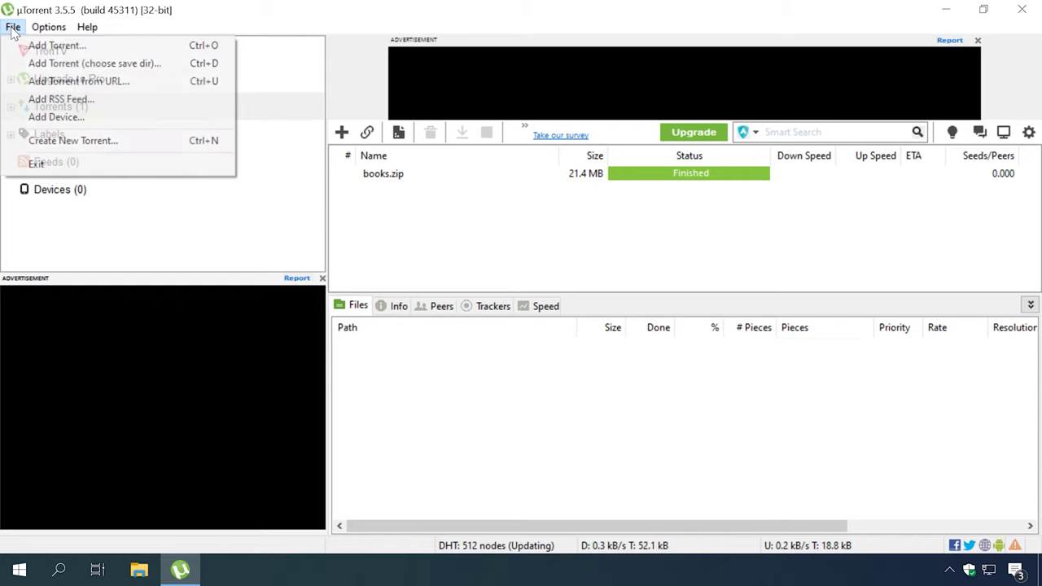
pyautogui.click(48, 163)
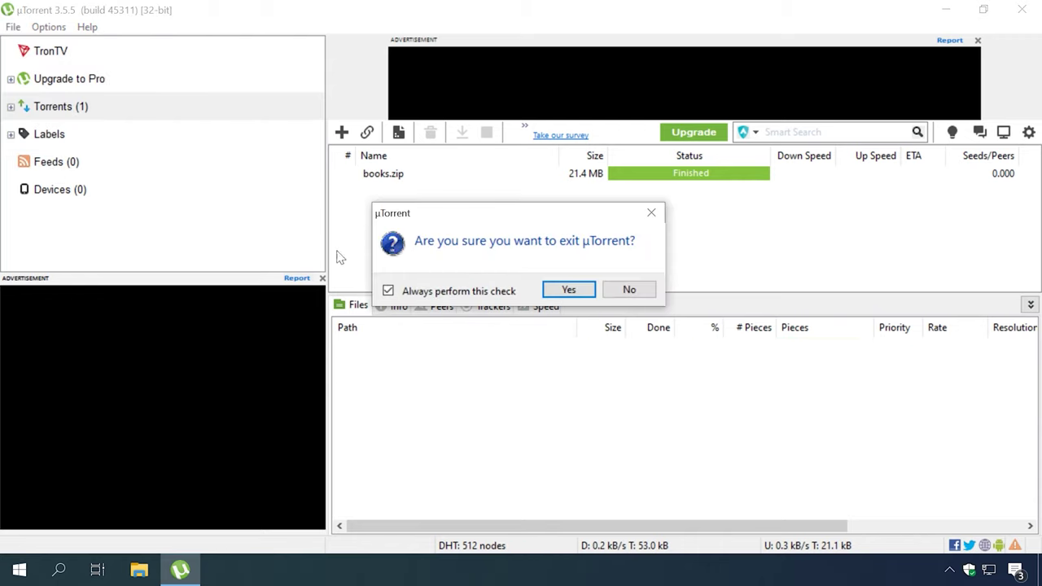
pyautogui.click(569, 291)
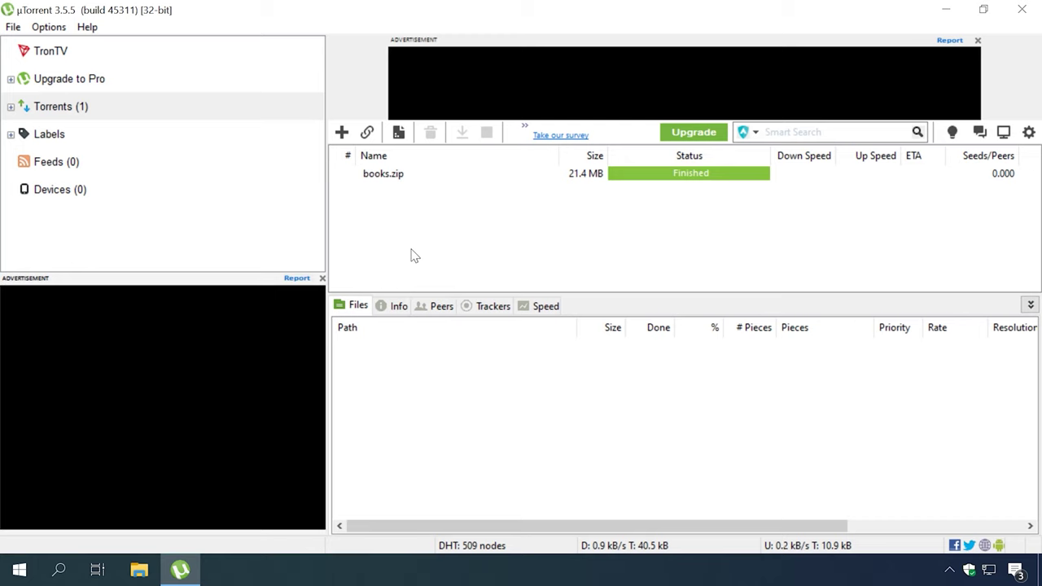
# - Open the upload limit choices in the bandwidth allocation options of the books.zip torrent
pyautogui.rightClick(418, 174)
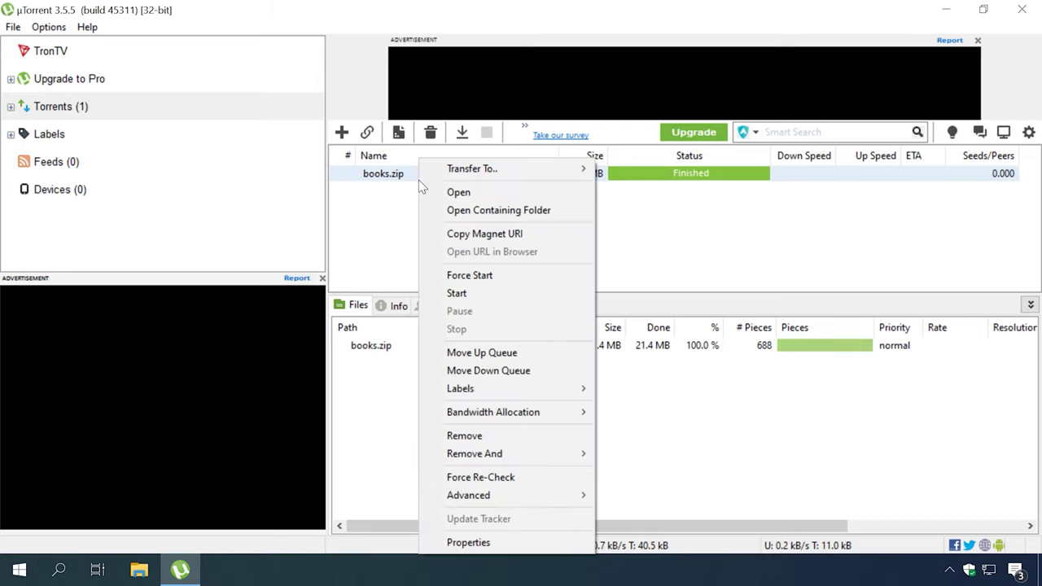
pyautogui.moveTo(496, 412)
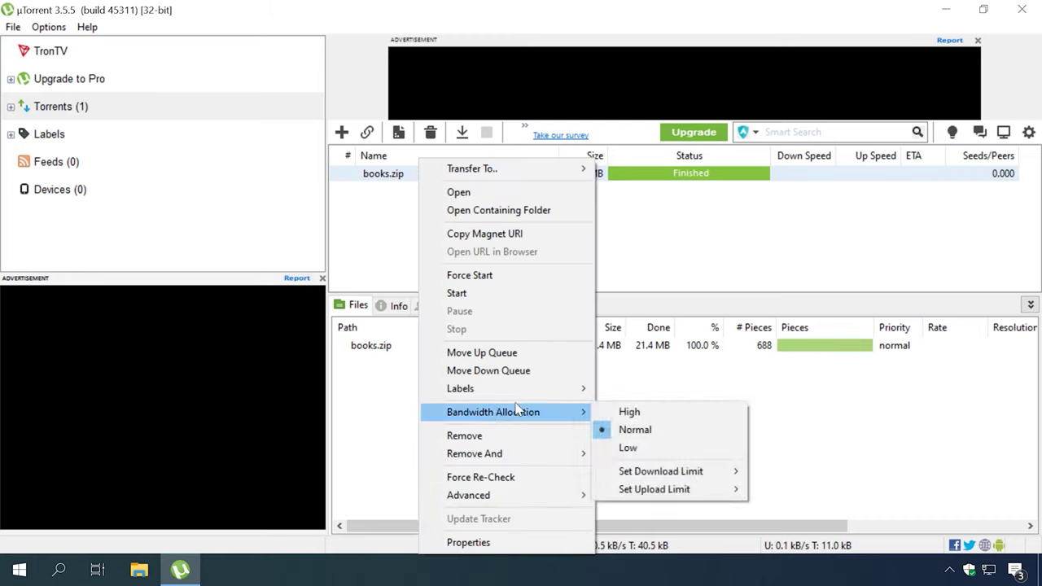
pyautogui.moveTo(663, 496)
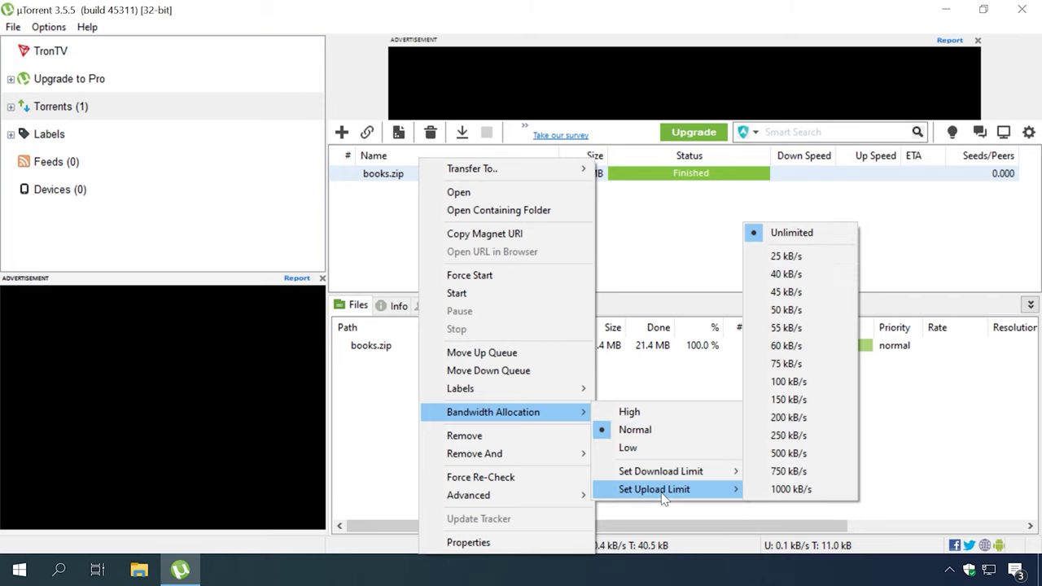